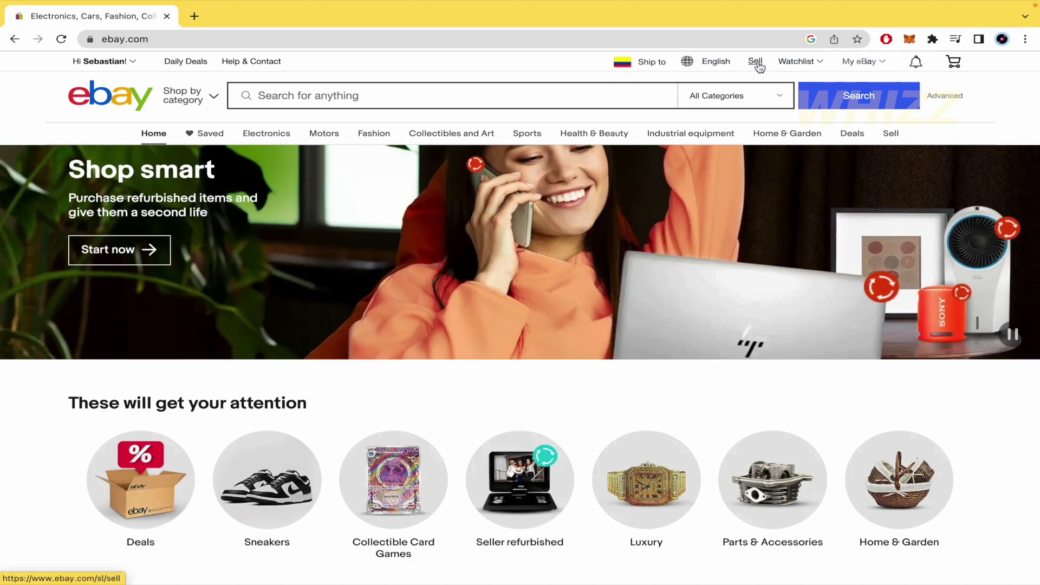
- Open eBay's Selling section and browse its listing and payout basics
{"action": "left_click", "coordinate": [755, 62]}
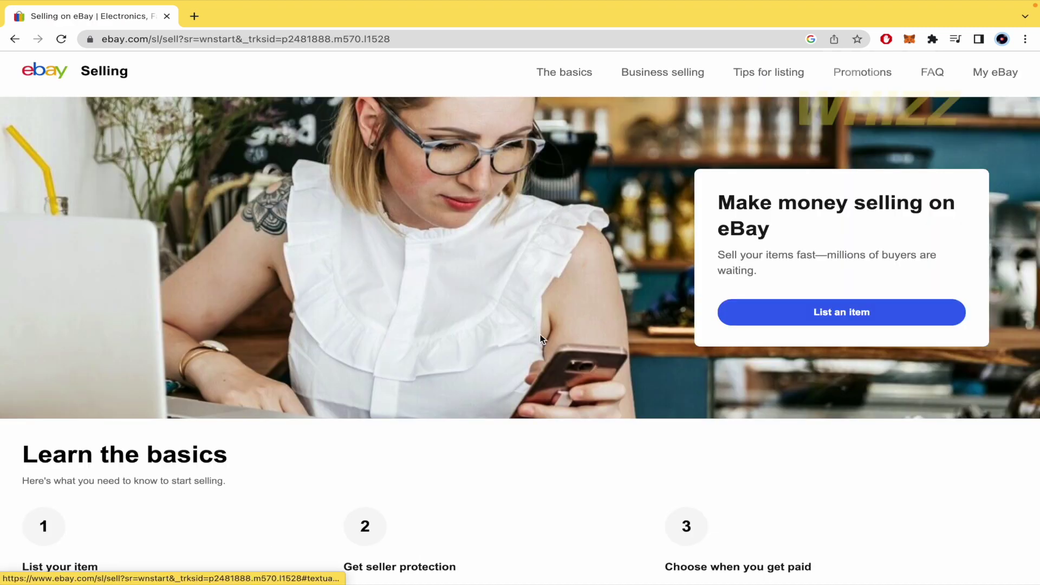
{"action": "scroll", "coordinate": [535, 358], "scroll_direction": "down", "scroll_amount": 3}
{"action": "scroll", "coordinate": [536, 355], "scroll_direction": "down", "scroll_amount": 2}
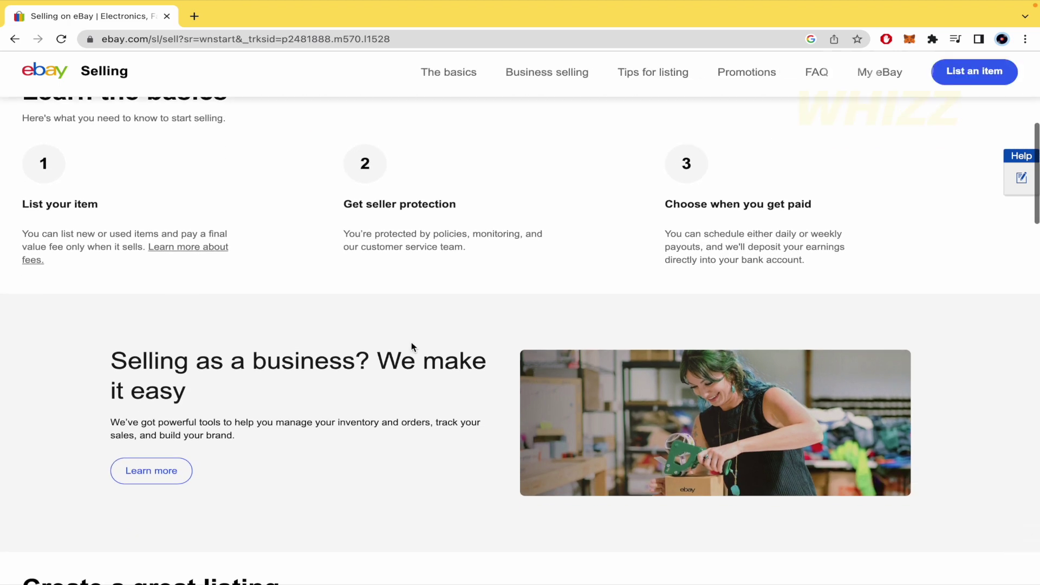
{"action": "scroll", "coordinate": [415, 342], "scroll_direction": "up", "scroll_amount": 5}
{"action": "scroll", "coordinate": [609, 435], "scroll_direction": "down", "scroll_amount": 3}
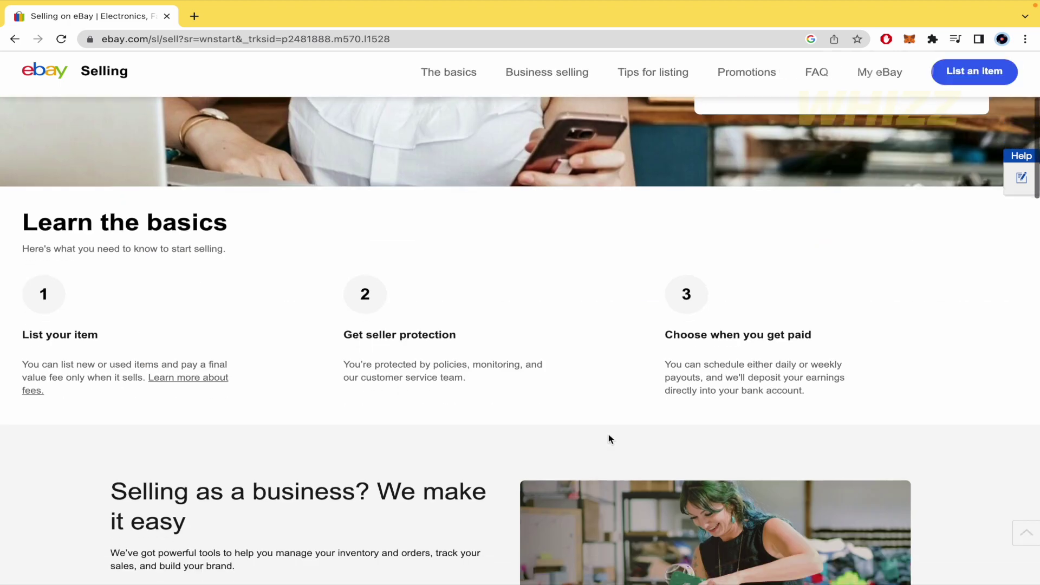
{"action": "scroll", "coordinate": [609, 434], "scroll_direction": "down", "scroll_amount": 2}
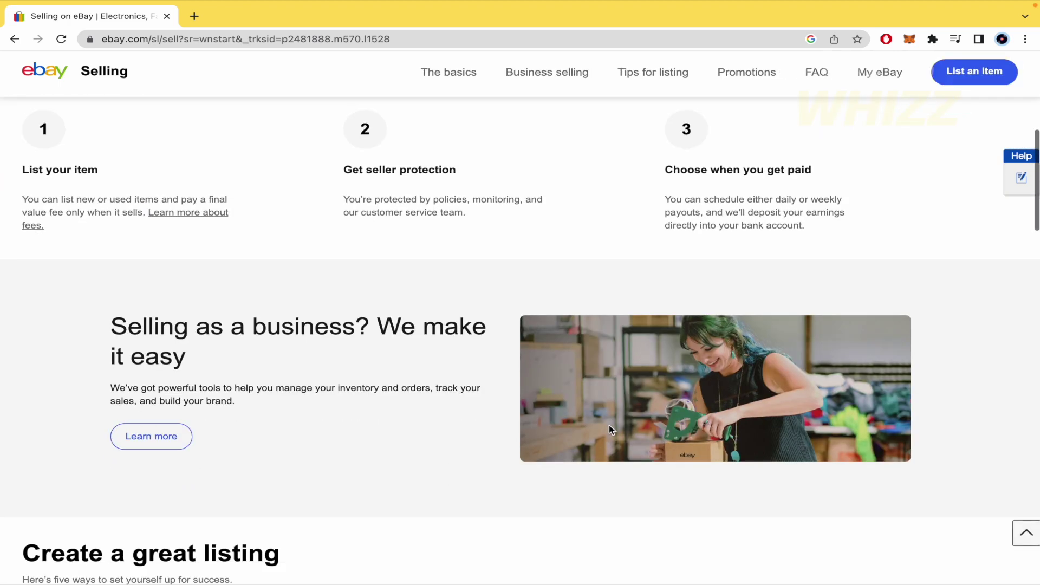
- Start a new listing and describe the item as 'shoes men puma'
{"action": "left_click", "coordinate": [979, 75]}
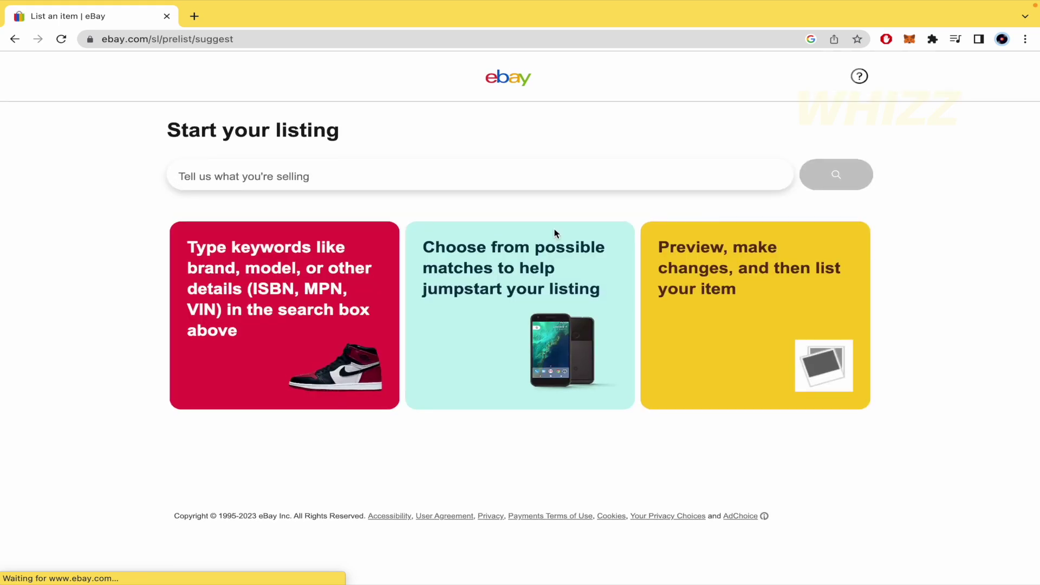
{"action": "left_click", "coordinate": [326, 181]}
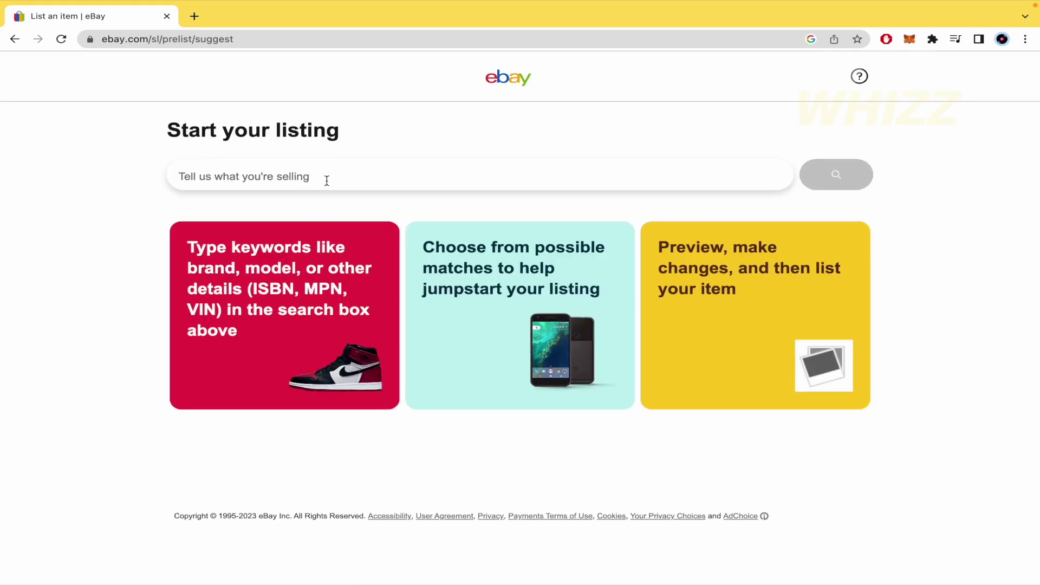
{"action": "type", "text": "shoe"}
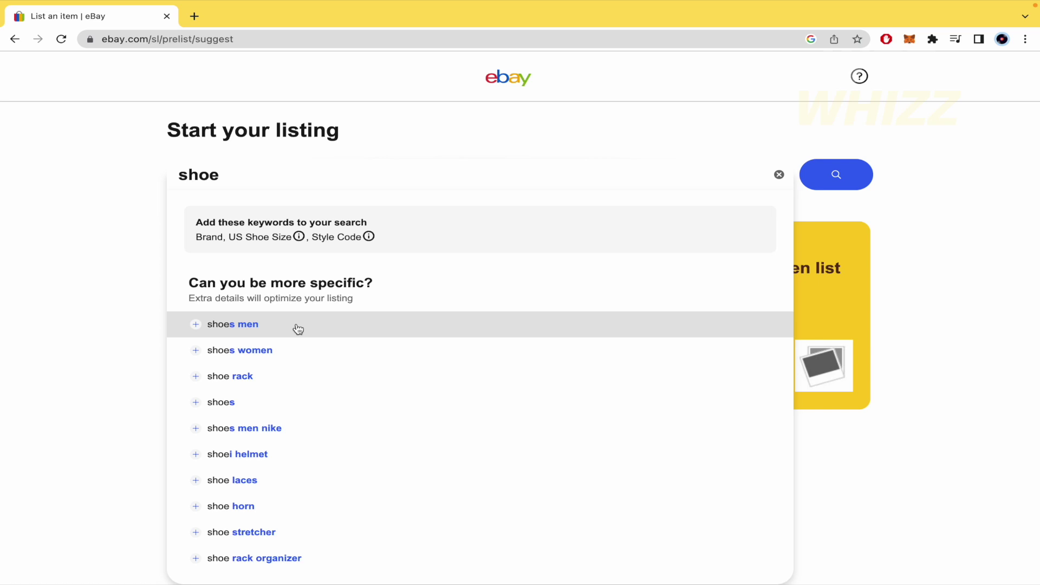
{"action": "left_click", "coordinate": [292, 336]}
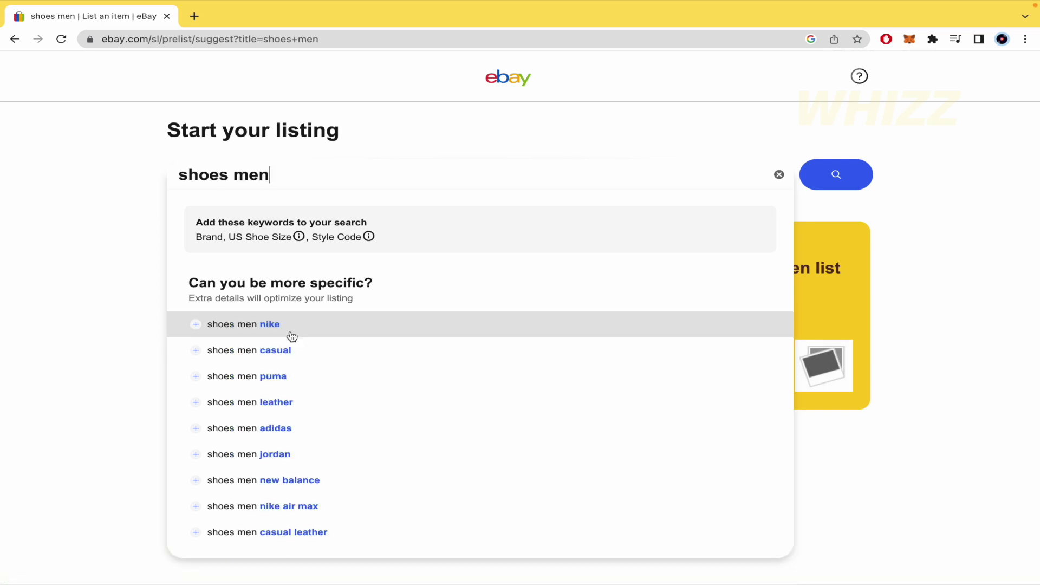
{"action": "left_click", "coordinate": [290, 379]}
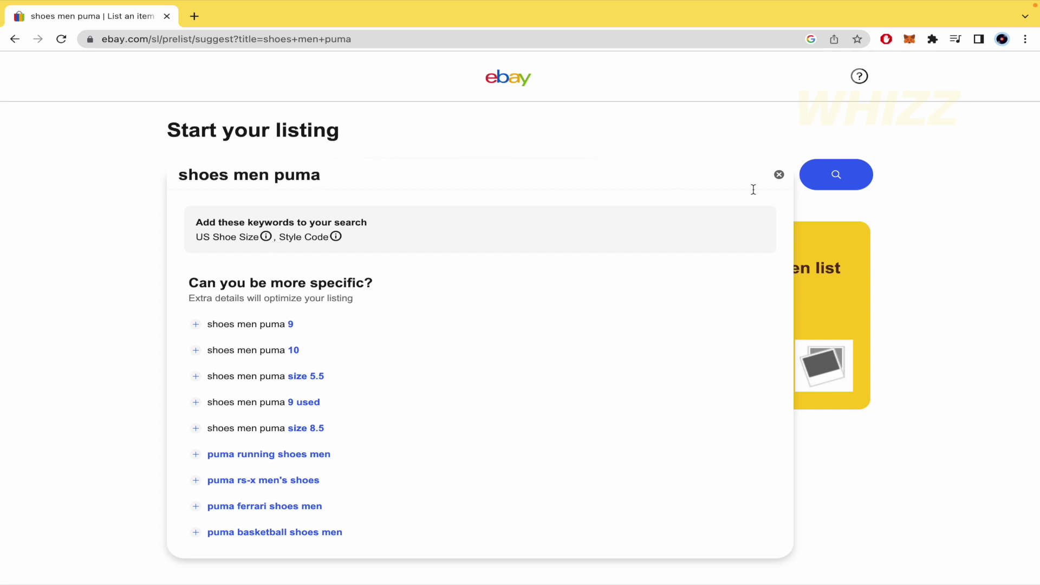
{"action": "key", "text": "Return"}
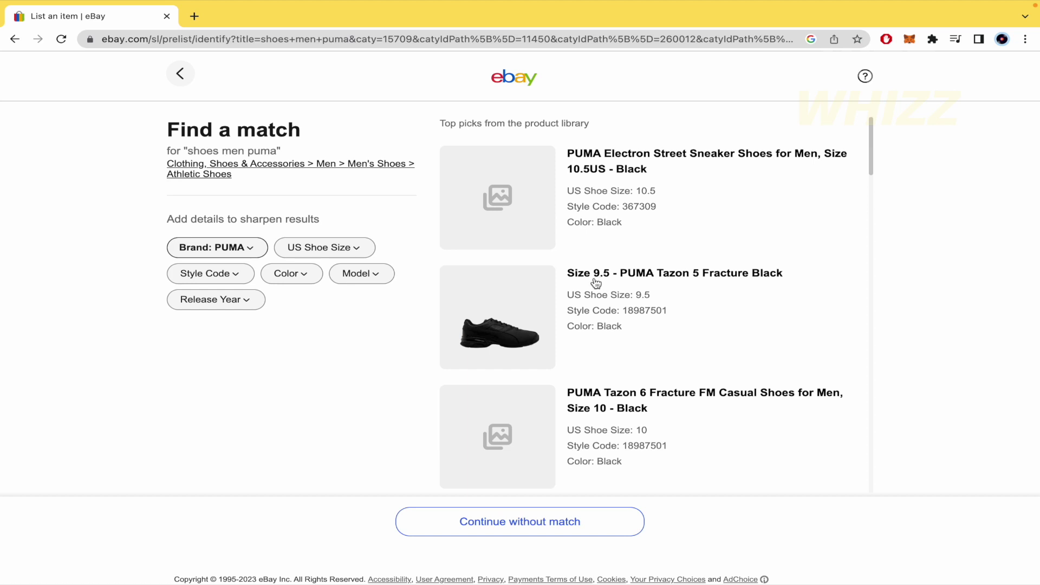
{"action": "scroll", "coordinate": [593, 284], "scroll_direction": "down", "scroll_amount": 1}
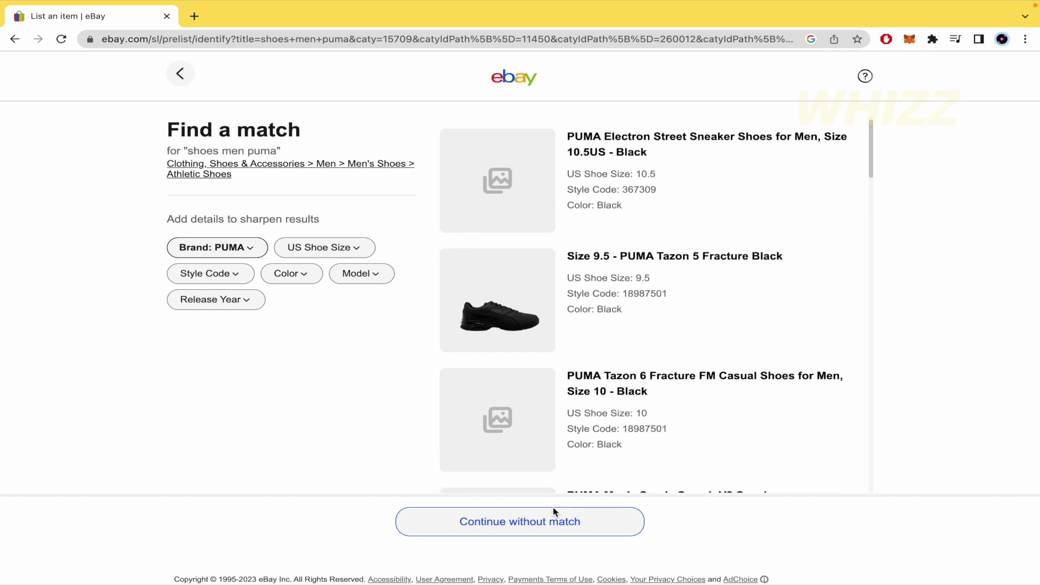
- Skip the product match, choose condition 'New with box', and continue to the draft
{"action": "left_click", "coordinate": [554, 524]}
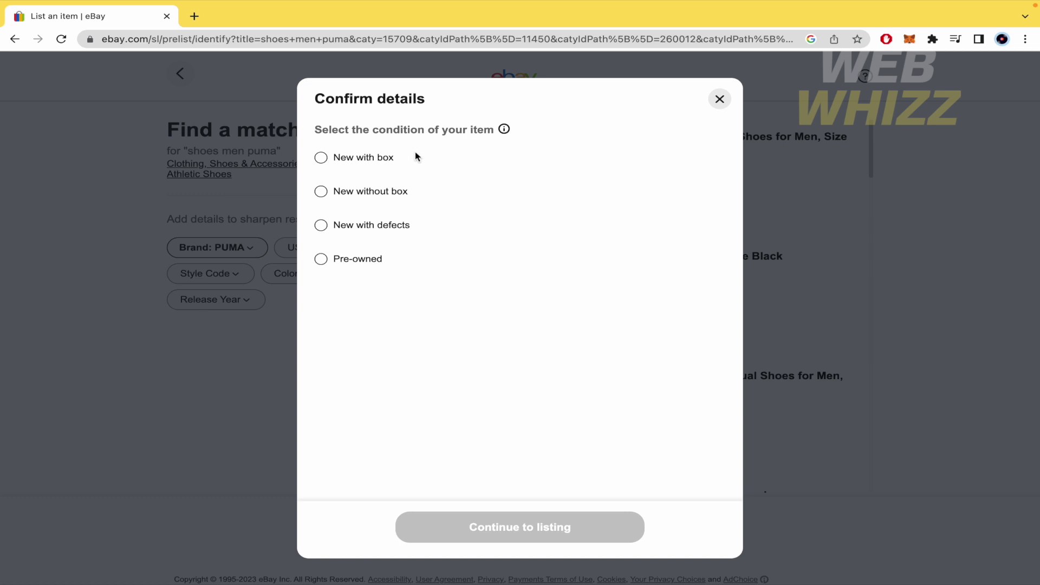
{"action": "left_click", "coordinate": [327, 158]}
{"action": "left_click", "coordinate": [524, 529]}
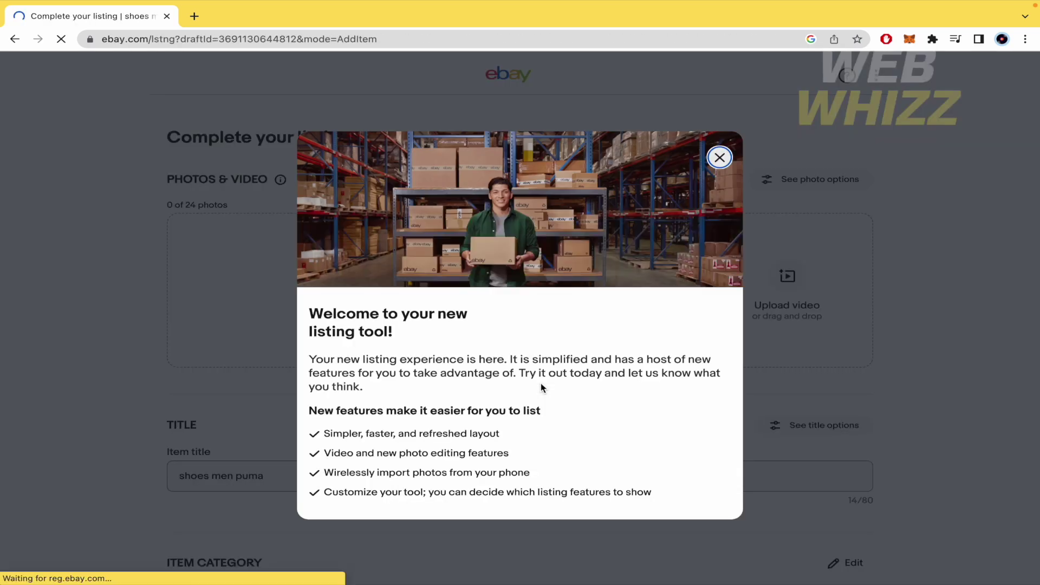
- Close the new listing tool welcome message and view the item specifics
{"action": "left_click", "coordinate": [719, 158]}
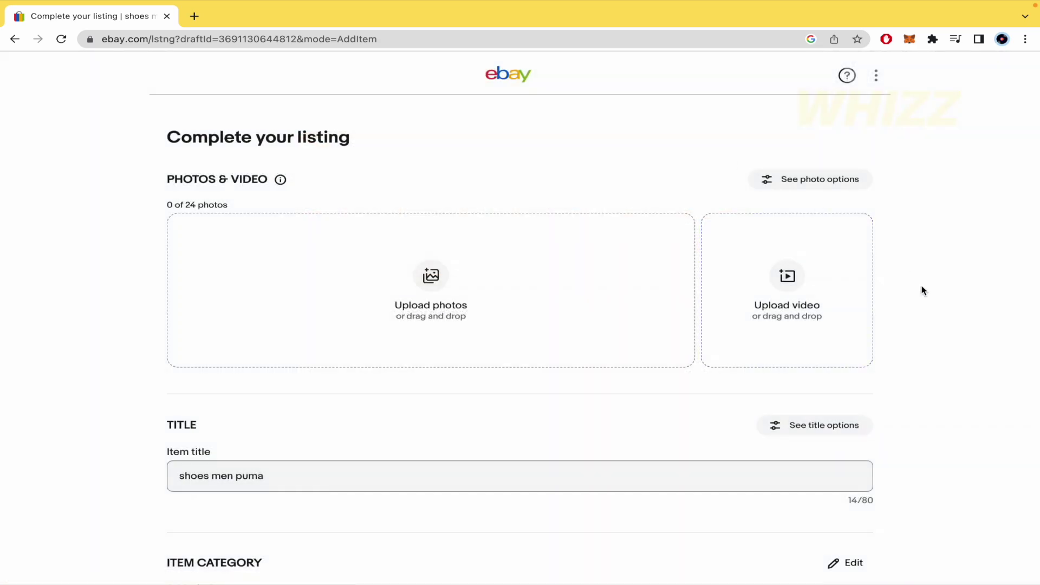
{"action": "scroll", "coordinate": [922, 291], "scroll_direction": "down", "scroll_amount": 1}
{"action": "scroll", "coordinate": [922, 290], "scroll_direction": "up", "scroll_amount": 1}
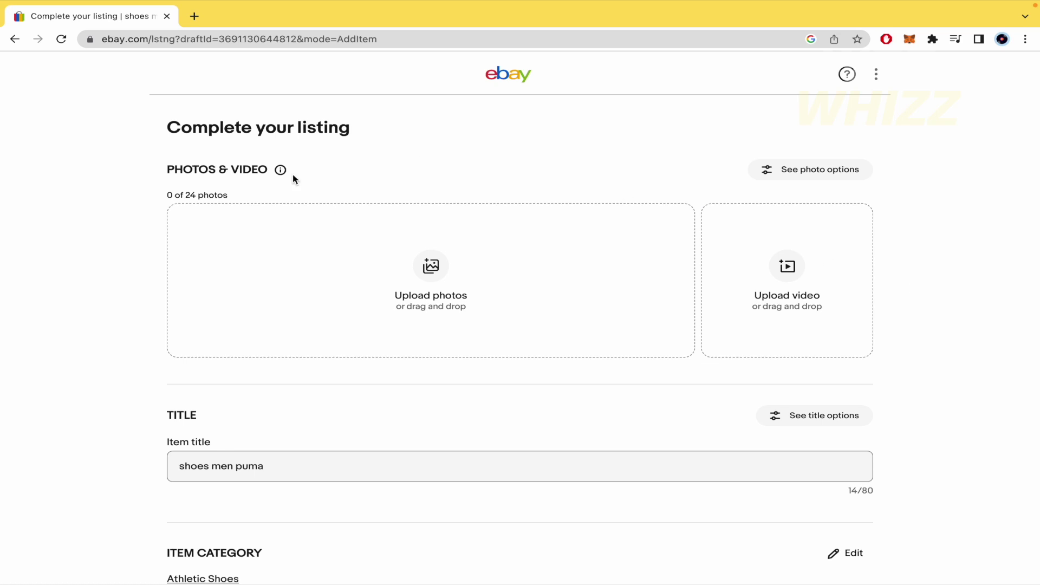
{"action": "scroll", "coordinate": [114, 469], "scroll_direction": "down", "scroll_amount": 3}
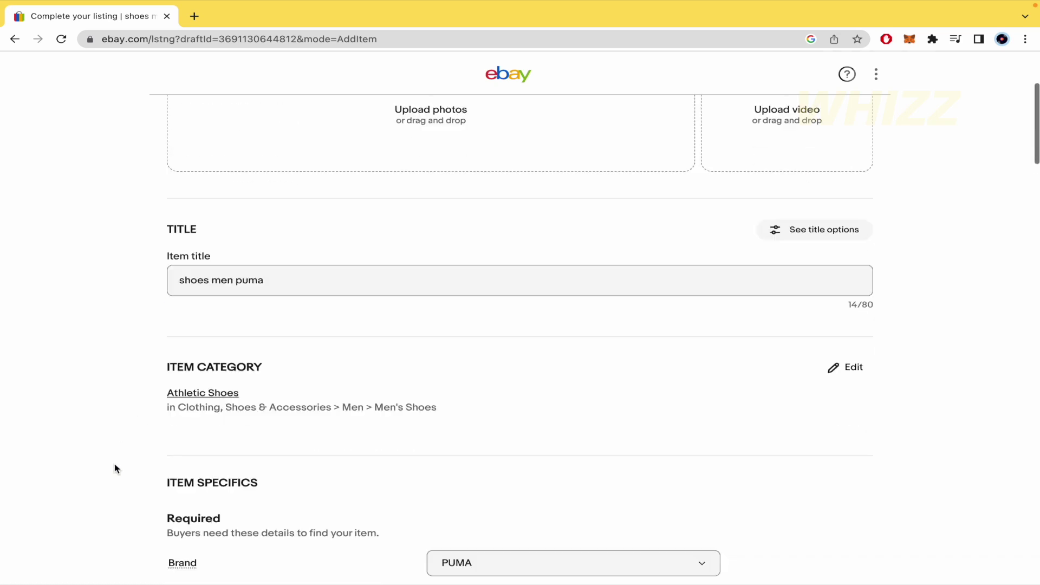
{"action": "scroll", "coordinate": [166, 338], "scroll_direction": "down", "scroll_amount": 2}
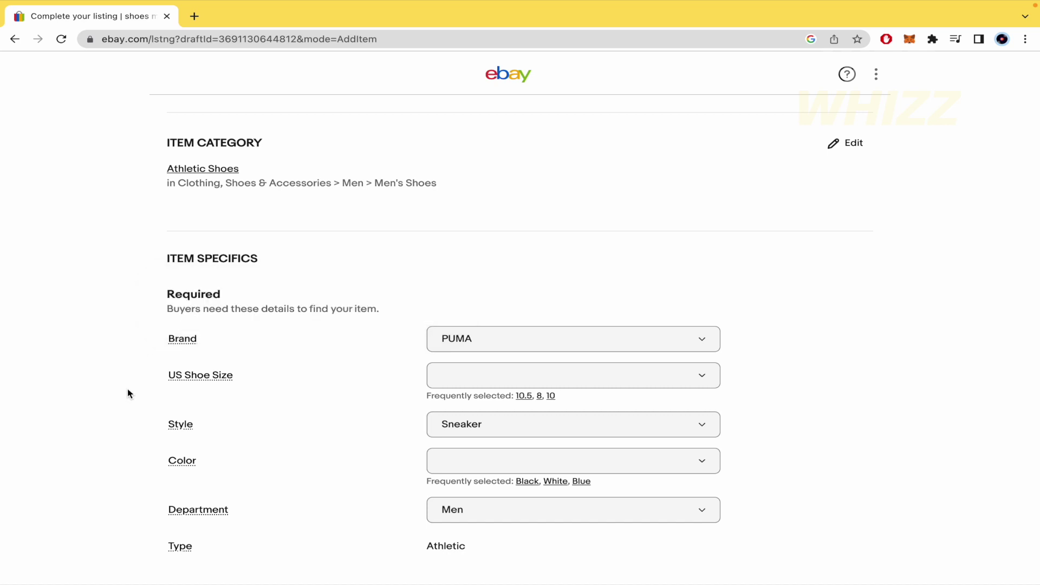
{"action": "scroll", "coordinate": [128, 393], "scroll_direction": "down", "scroll_amount": 2}
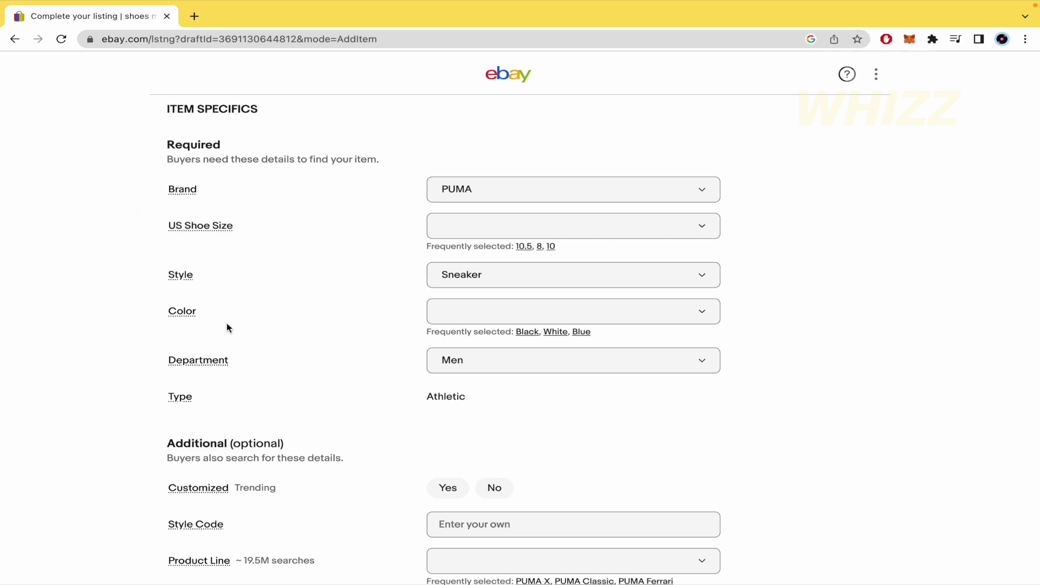
- Choose size 8 for US Shoe Size, then reopen its options
{"action": "left_click", "coordinate": [704, 227]}
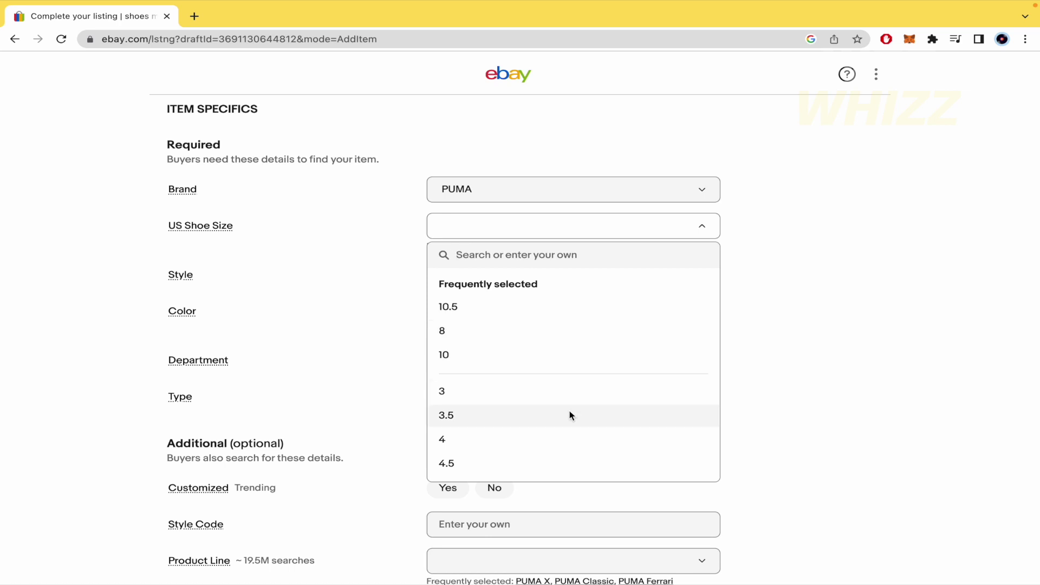
{"action": "scroll", "coordinate": [570, 415], "scroll_direction": "down", "scroll_amount": 1}
{"action": "scroll", "coordinate": [569, 415], "scroll_direction": "down", "scroll_amount": 5}
{"action": "scroll", "coordinate": [570, 415], "scroll_direction": "down", "scroll_amount": 2}
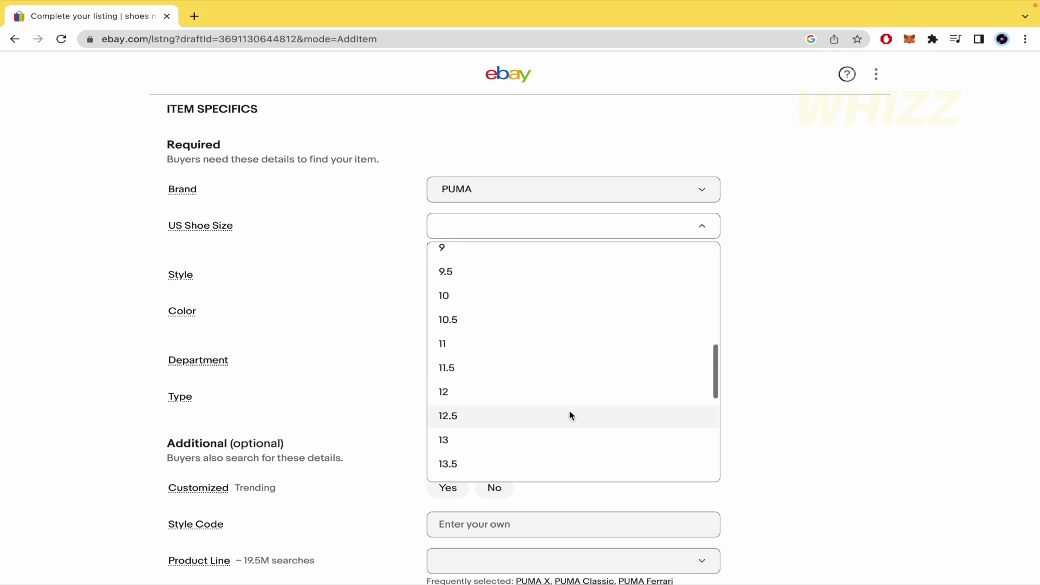
{"action": "scroll", "coordinate": [570, 416], "scroll_direction": "down", "scroll_amount": 5}
{"action": "scroll", "coordinate": [570, 416], "scroll_direction": "up", "scroll_amount": 10}
{"action": "left_click", "coordinate": [528, 330]}
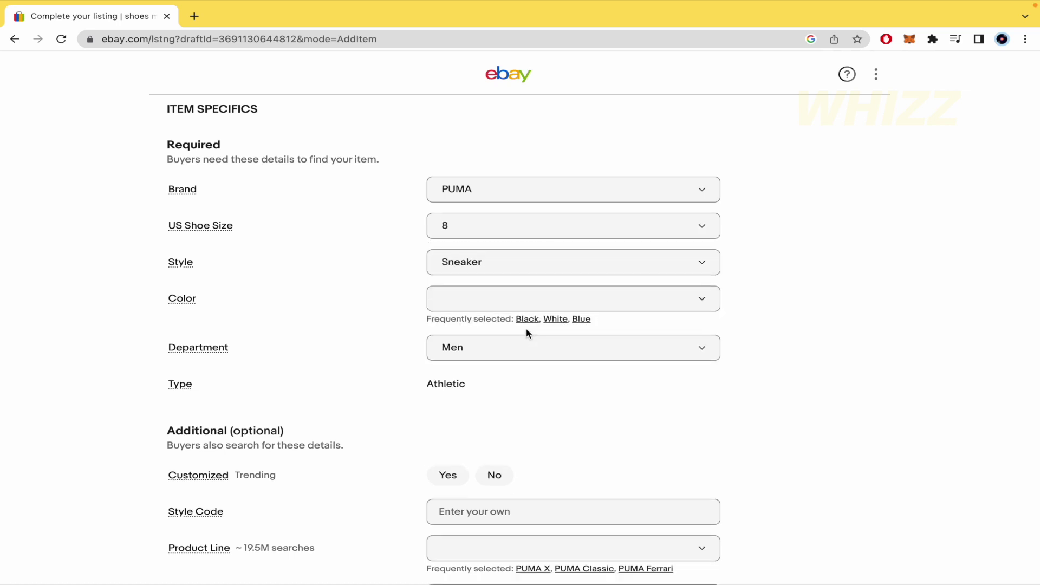
{"action": "left_click", "coordinate": [689, 232]}
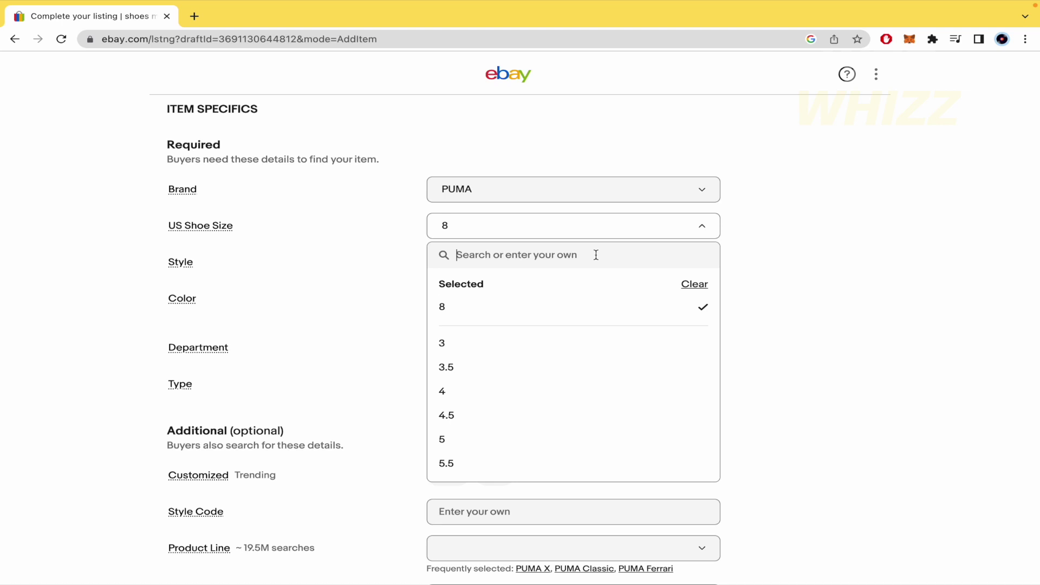
{"action": "type", "text": "8"}
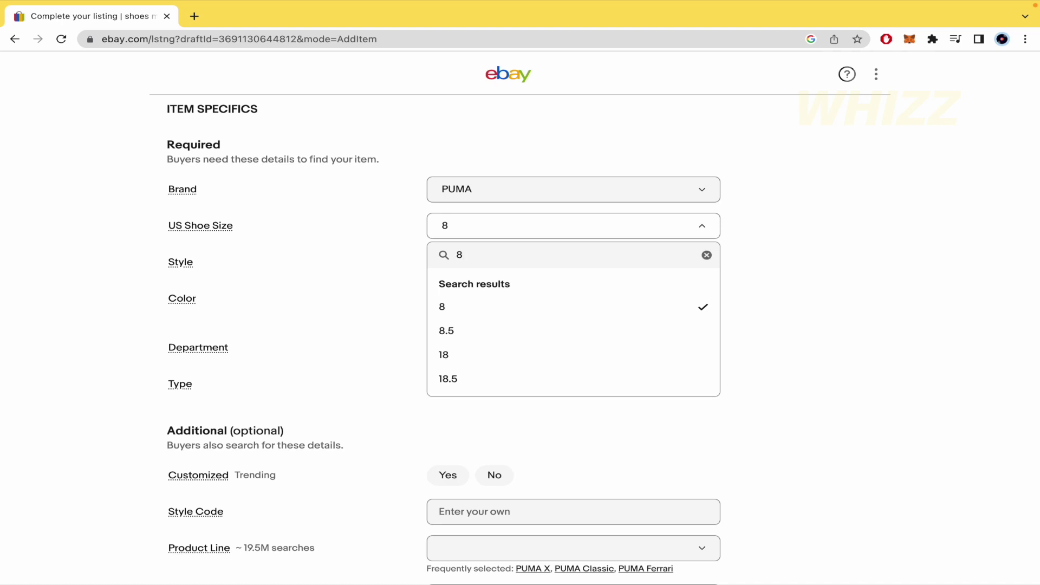
{"action": "type", "text": ",9"}
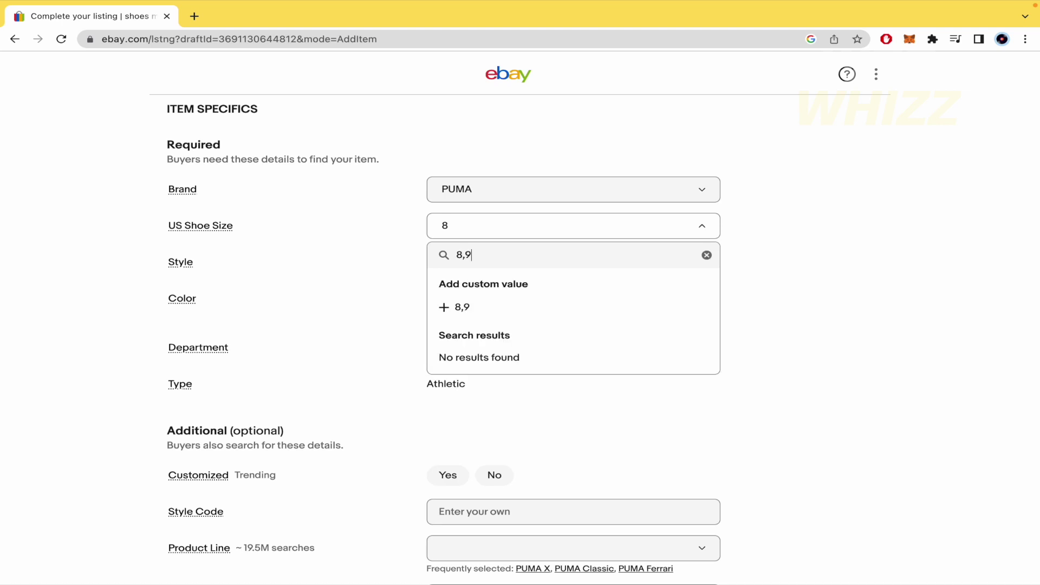
{"action": "type", "text": ",10,1"}
{"action": "type", "text": "1,"}
- Add '8,9,10,11' as a custom US Shoe Size value
{"action": "key", "text": "BackSpace"}
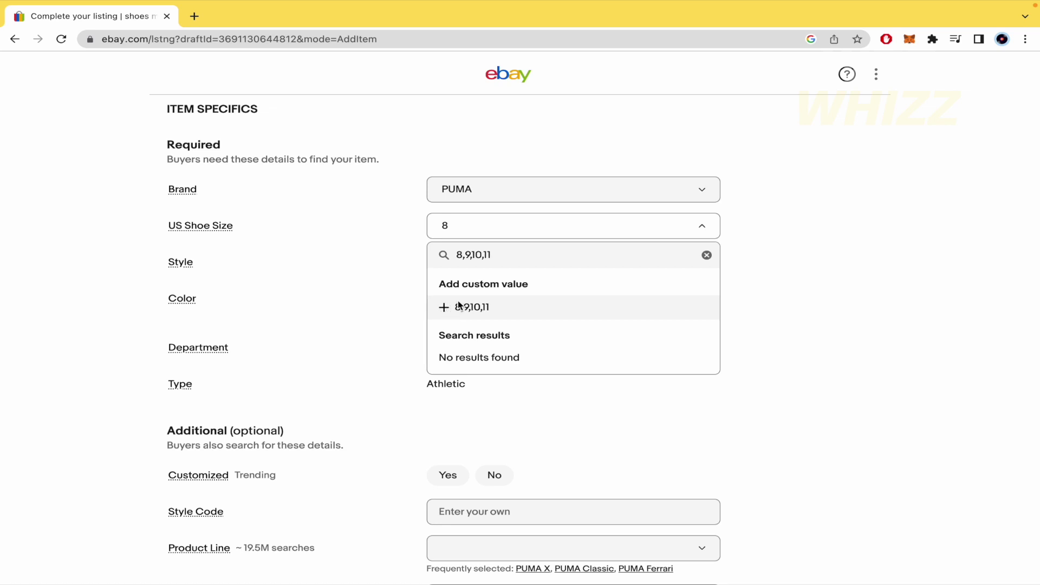
{"action": "left_click", "coordinate": [445, 308]}
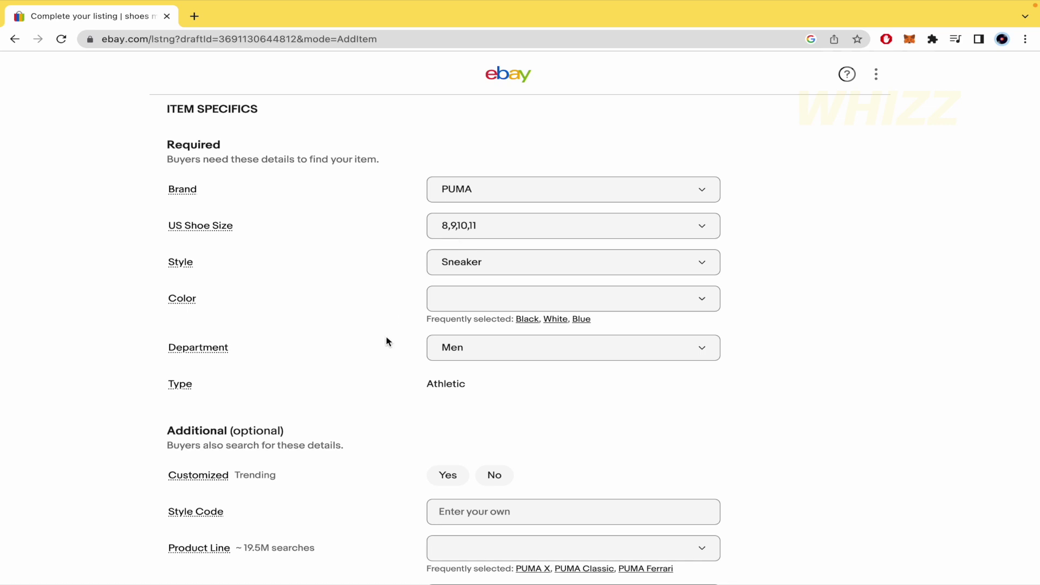
{"action": "scroll", "coordinate": [387, 342], "scroll_direction": "down", "scroll_amount": 1}
{"action": "scroll", "coordinate": [386, 342], "scroll_direction": "down", "scroll_amount": 2}
{"action": "scroll", "coordinate": [387, 341], "scroll_direction": "down", "scroll_amount": 2}
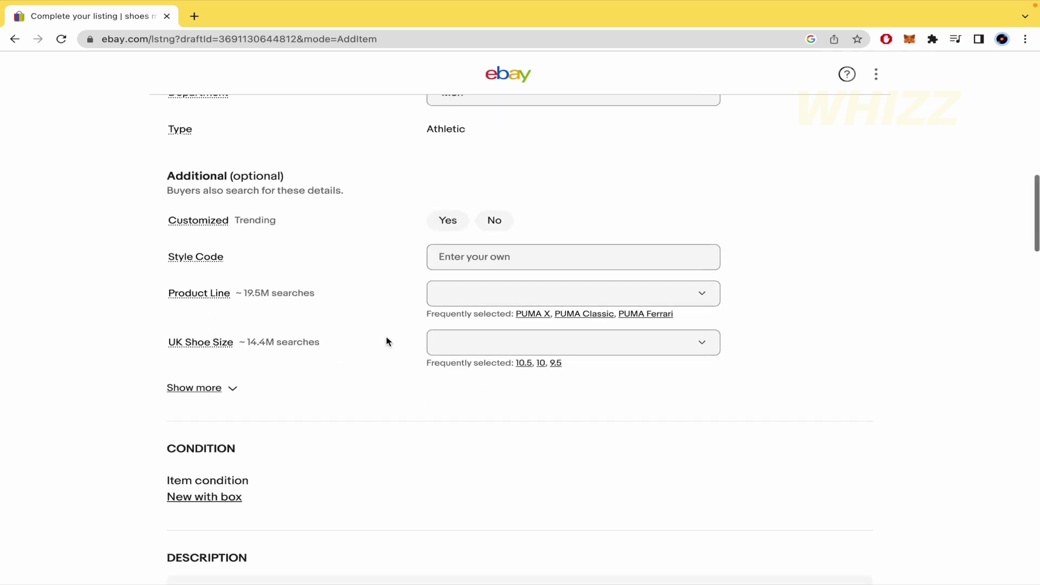
{"action": "scroll", "coordinate": [387, 342], "scroll_direction": "down", "scroll_amount": 2}
{"action": "scroll", "coordinate": [387, 341], "scroll_direction": "down", "scroll_amount": 1}
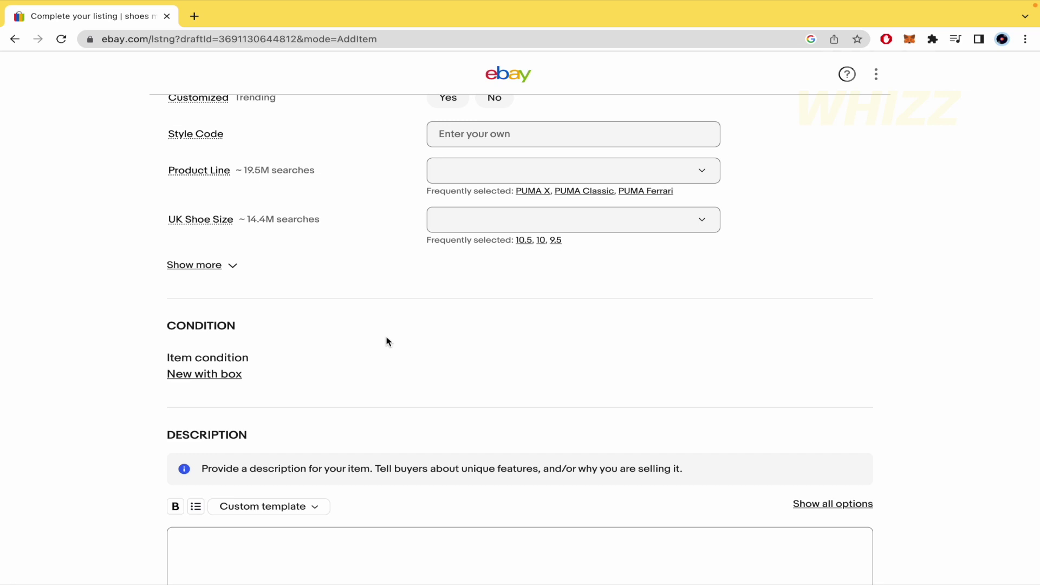
{"action": "scroll", "coordinate": [387, 342], "scroll_direction": "down", "scroll_amount": 2}
{"action": "scroll", "coordinate": [387, 341], "scroll_direction": "down", "scroll_amount": 2}
{"action": "scroll", "coordinate": [386, 341], "scroll_direction": "down", "scroll_amount": 2}
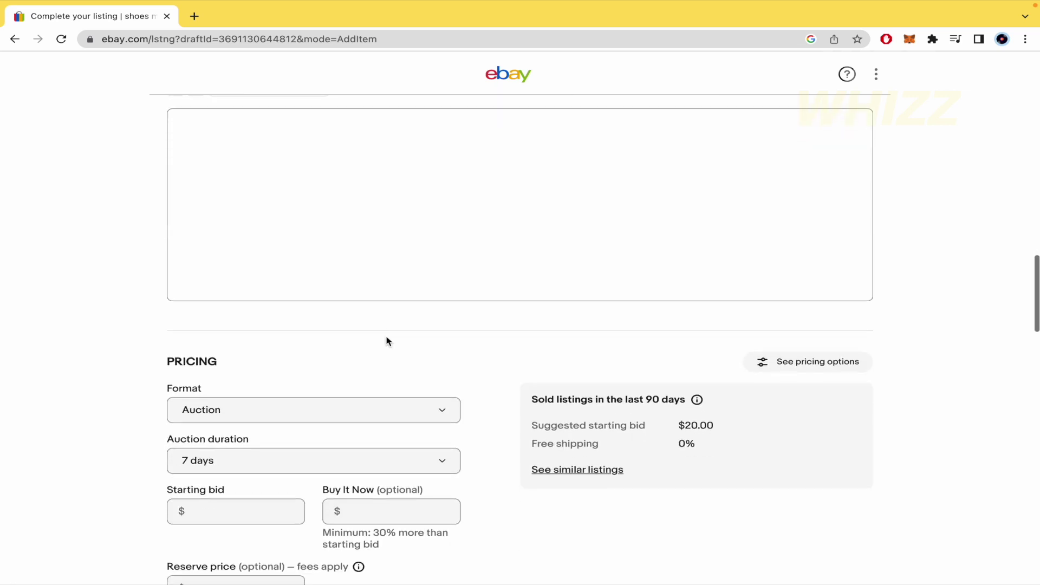
{"action": "scroll", "coordinate": [387, 342], "scroll_direction": "down", "scroll_amount": 3}
{"action": "scroll", "coordinate": [386, 341], "scroll_direction": "down", "scroll_amount": 1}
{"action": "scroll", "coordinate": [386, 341], "scroll_direction": "down", "scroll_amount": 4}
{"action": "scroll", "coordinate": [387, 341], "scroll_direction": "down", "scroll_amount": 5}
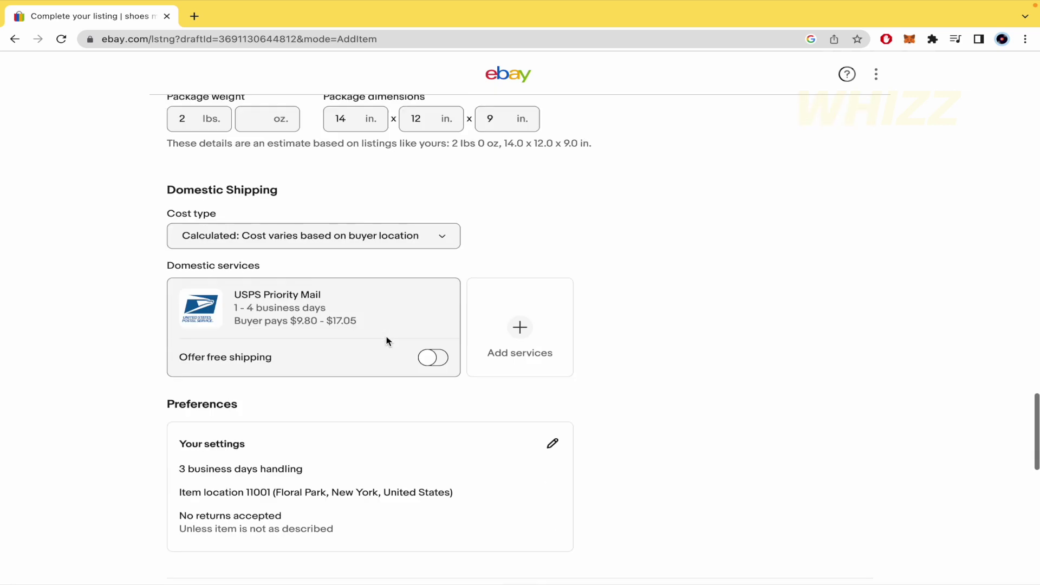
{"action": "scroll", "coordinate": [387, 341], "scroll_direction": "down", "scroll_amount": 2}
{"action": "scroll", "coordinate": [602, 385], "scroll_direction": "down", "scroll_amount": 2}
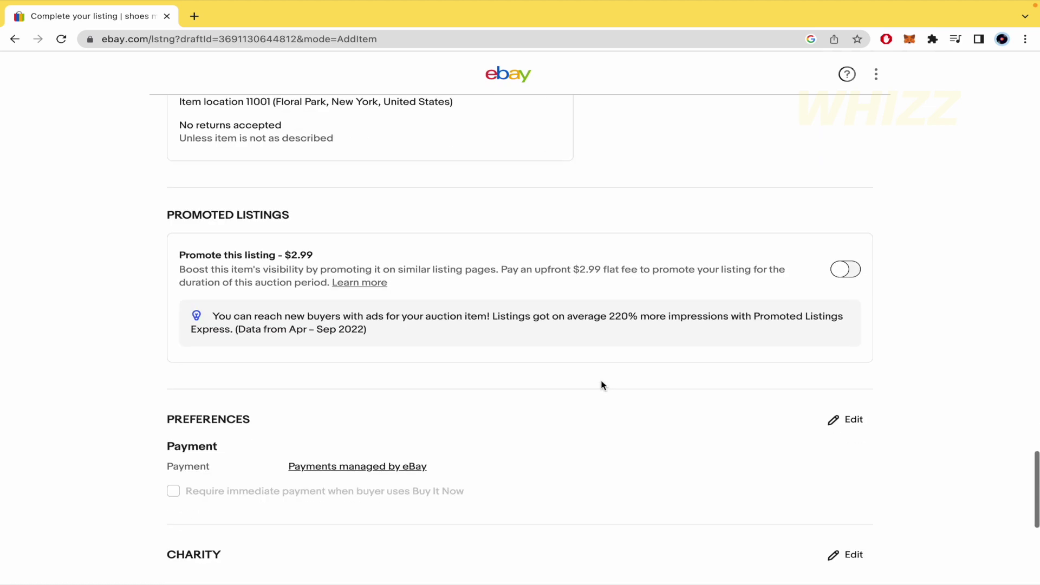
{"action": "scroll", "coordinate": [601, 386], "scroll_direction": "down", "scroll_amount": 3}
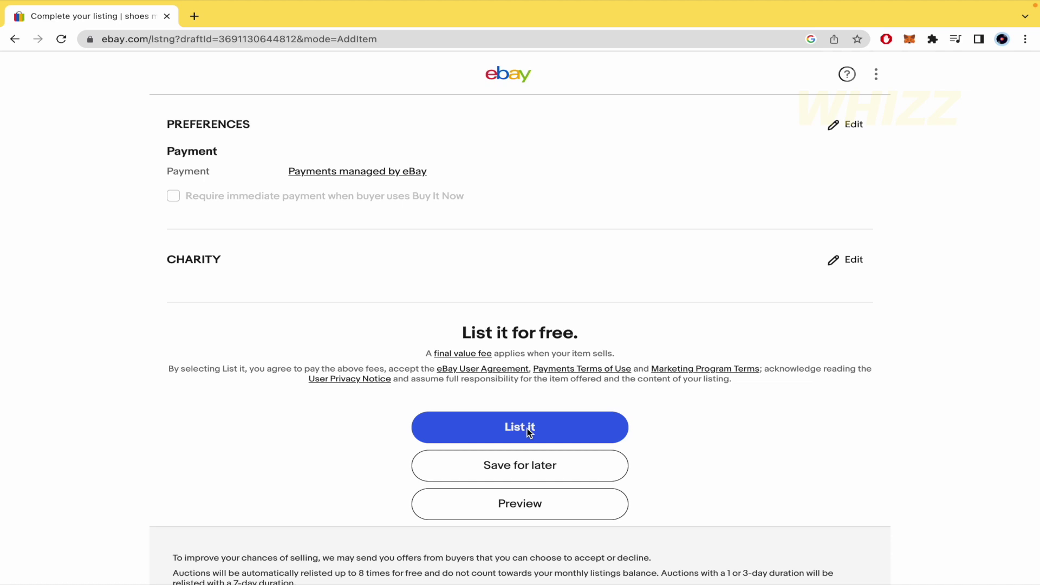
{"action": "scroll", "coordinate": [528, 431], "scroll_direction": "up", "scroll_amount": 10}
{"action": "scroll", "coordinate": [528, 432], "scroll_direction": "up", "scroll_amount": 10}
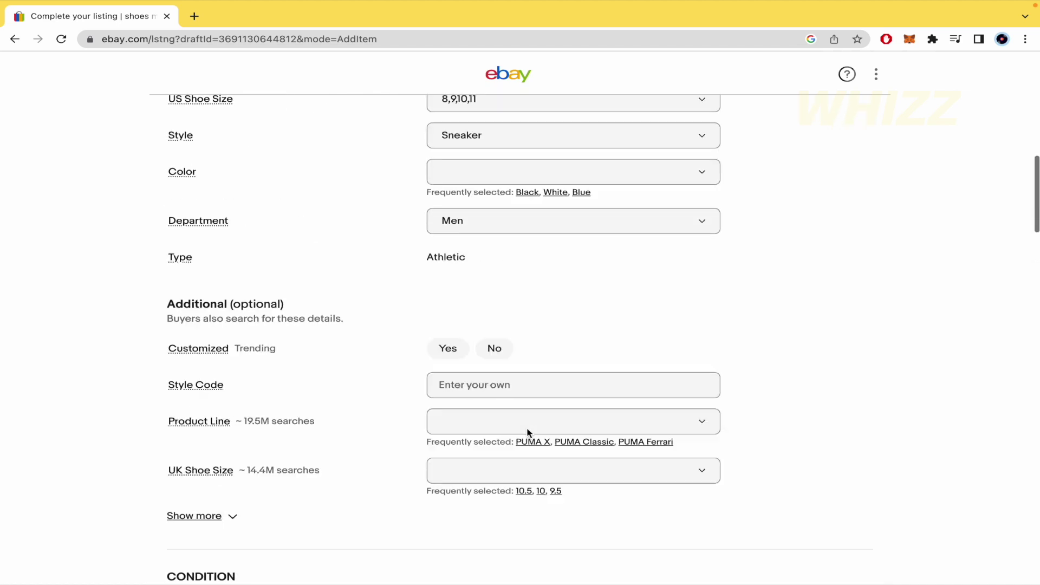
{"action": "scroll", "coordinate": [527, 431], "scroll_direction": "up", "scroll_amount": 10}
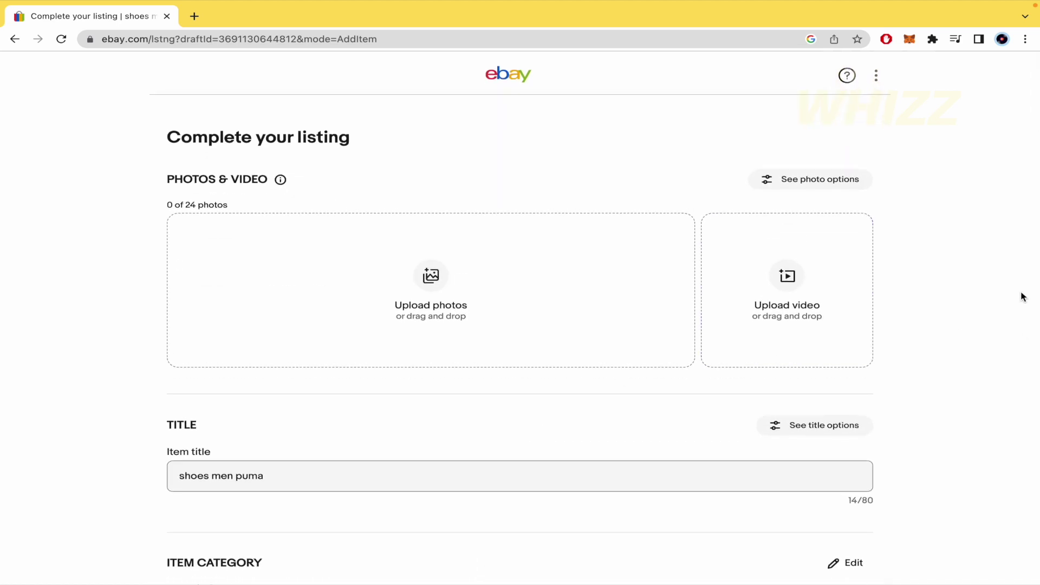